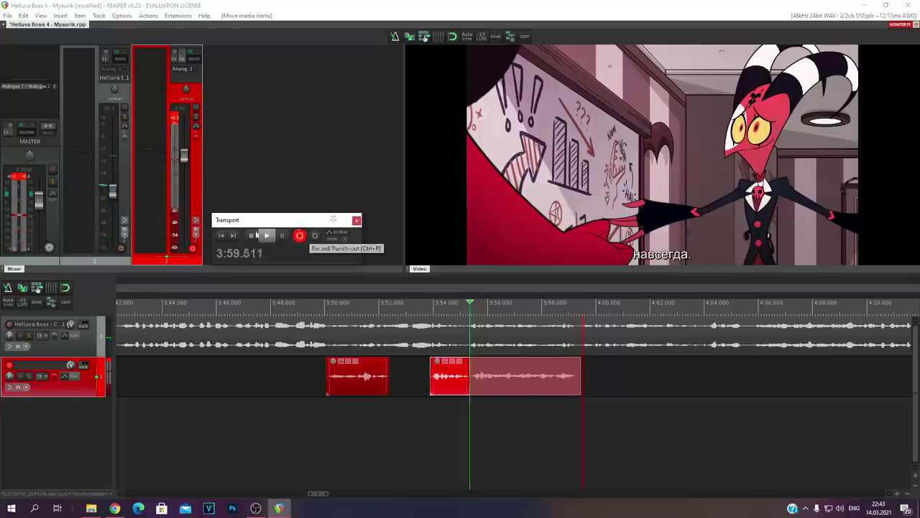
Step: Stop and play back the voice take near 3:55, and start a voice recording on track 2 from 2:27.487
{"action": "left_click", "coordinate": [251, 235]}
{"action": "left_click", "coordinate": [265, 236]}
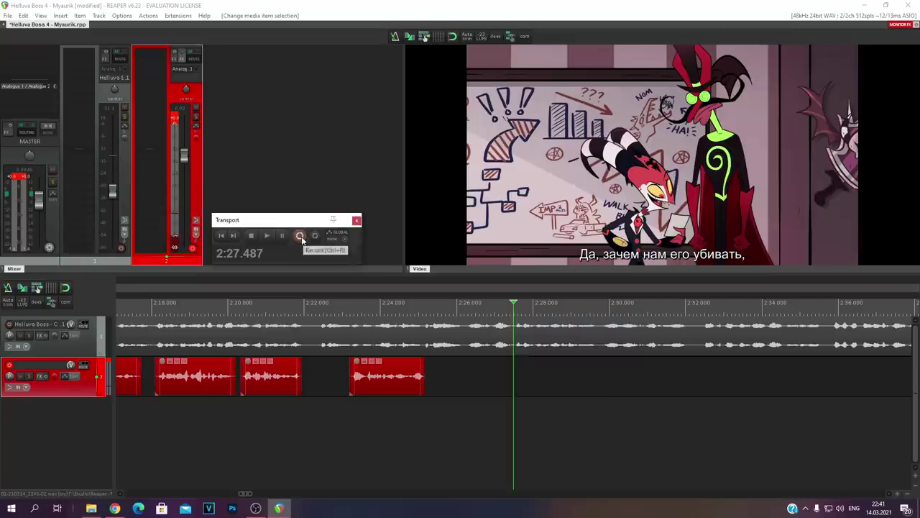
{"action": "left_click", "coordinate": [299, 235]}
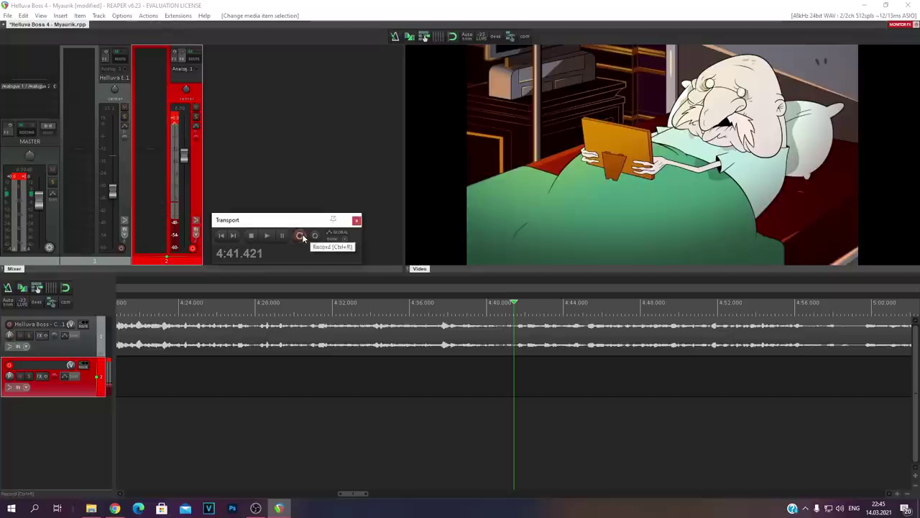
Step: Record the line "Прощай моя истинная любовь." on track 2 from 4:41.421, redoing the first take
{"action": "left_click", "coordinate": [300, 236]}
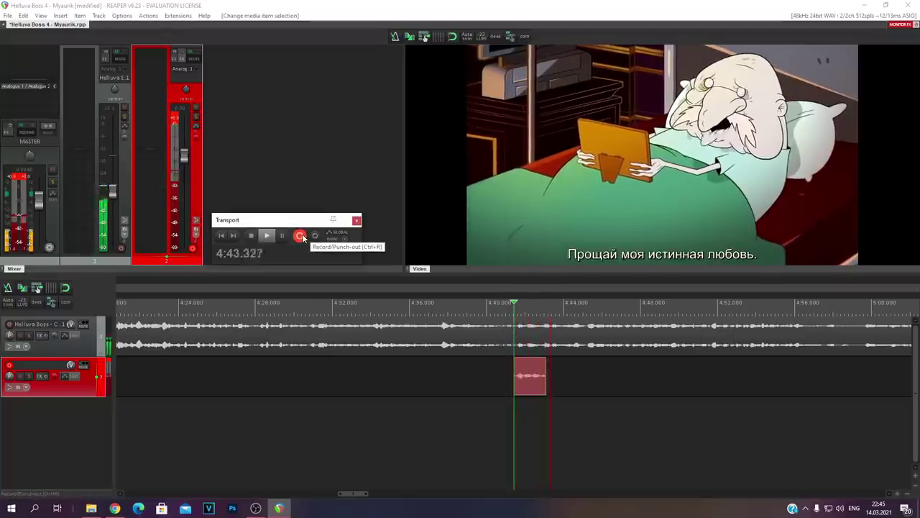
{"action": "left_click", "coordinate": [299, 235]}
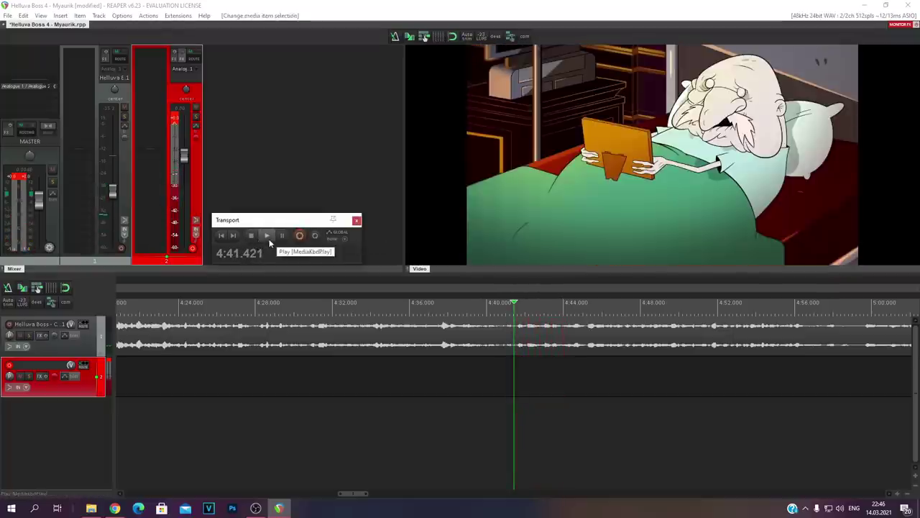
{"action": "left_click", "coordinate": [301, 236]}
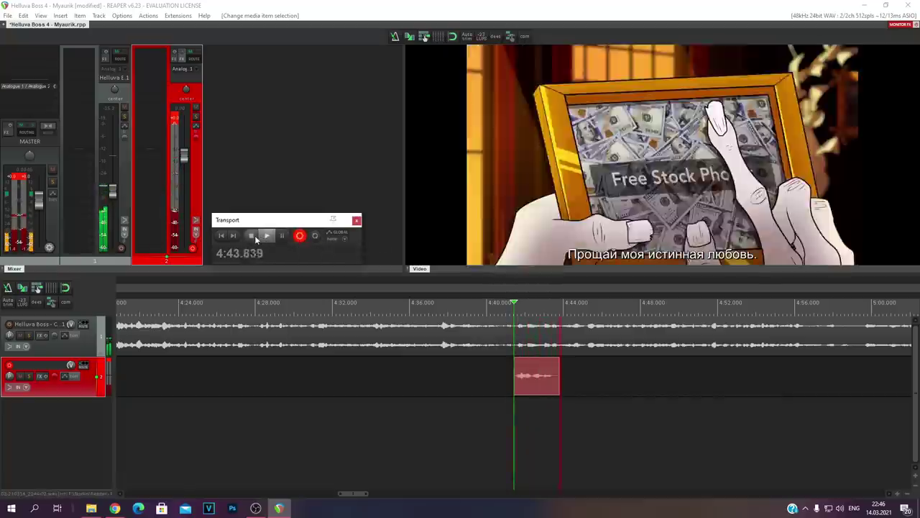
{"action": "left_click", "coordinate": [300, 236]}
{"action": "key", "text": "space"}
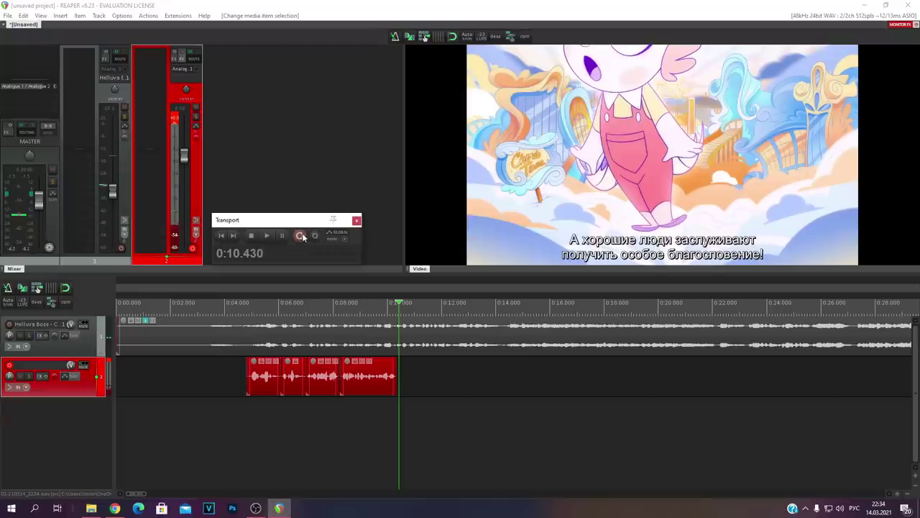
Step: Try a voice take on track 2 from 0:10.430 and undo it
{"action": "left_click", "coordinate": [300, 235]}
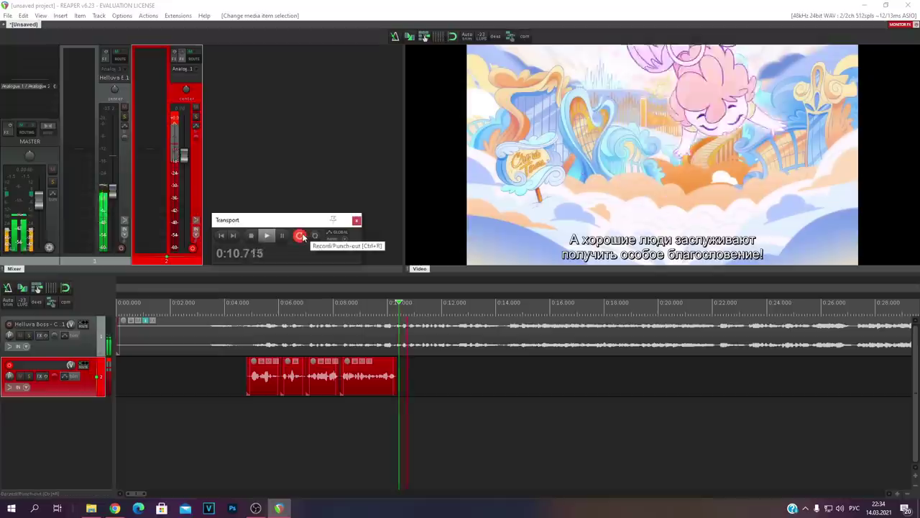
{"action": "left_click", "coordinate": [301, 236]}
{"action": "key", "text": "ctrl+z"}
{"action": "left_click", "coordinate": [266, 236]}
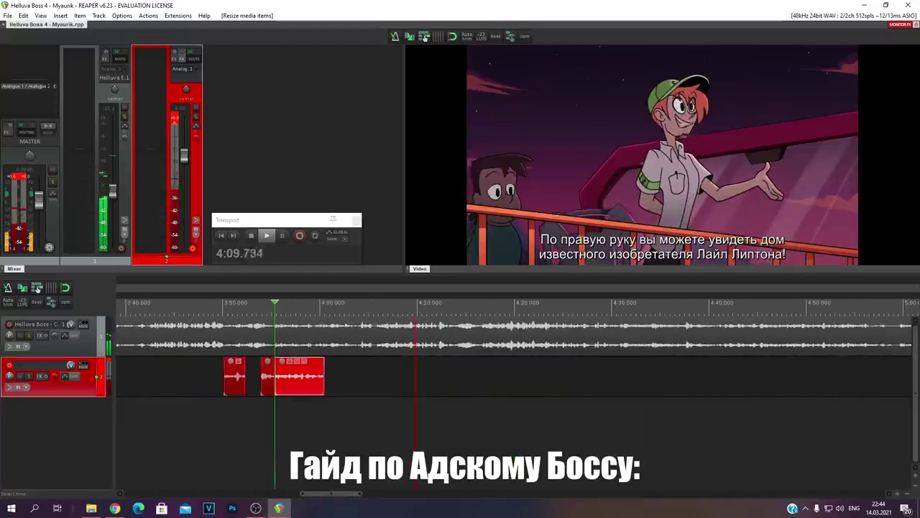
Step: Try a voice take for the Santa scene line on track 2 near 7:57, play it back and undo it
{"action": "left_click", "coordinate": [437, 424]}
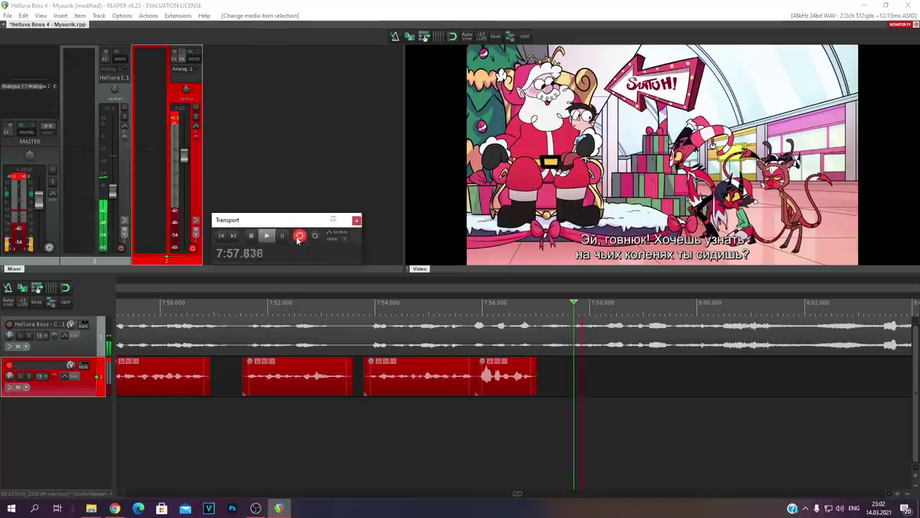
{"action": "left_click", "coordinate": [298, 240]}
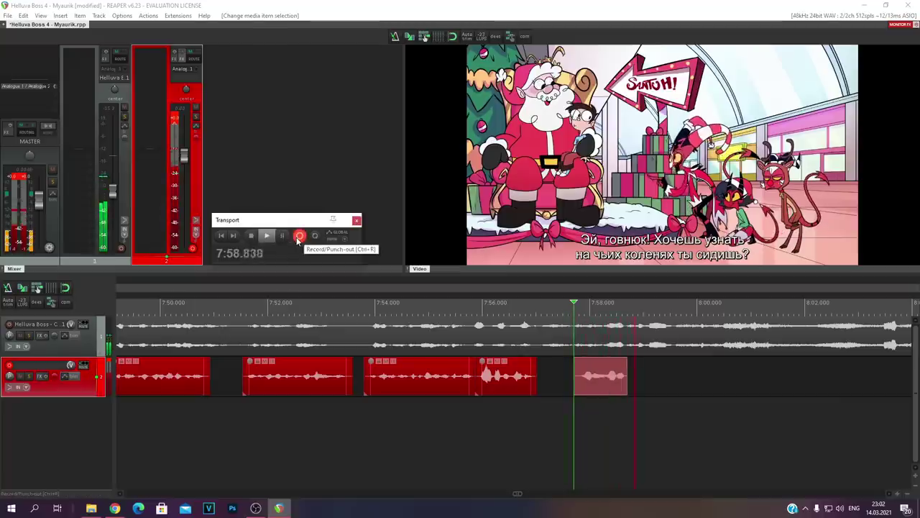
{"action": "left_click", "coordinate": [266, 236]}
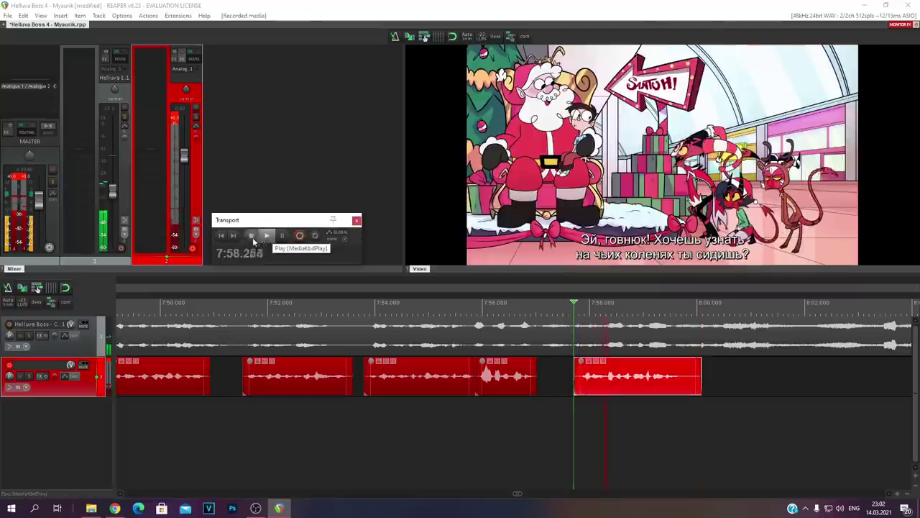
{"action": "key", "text": "ctrl+z"}
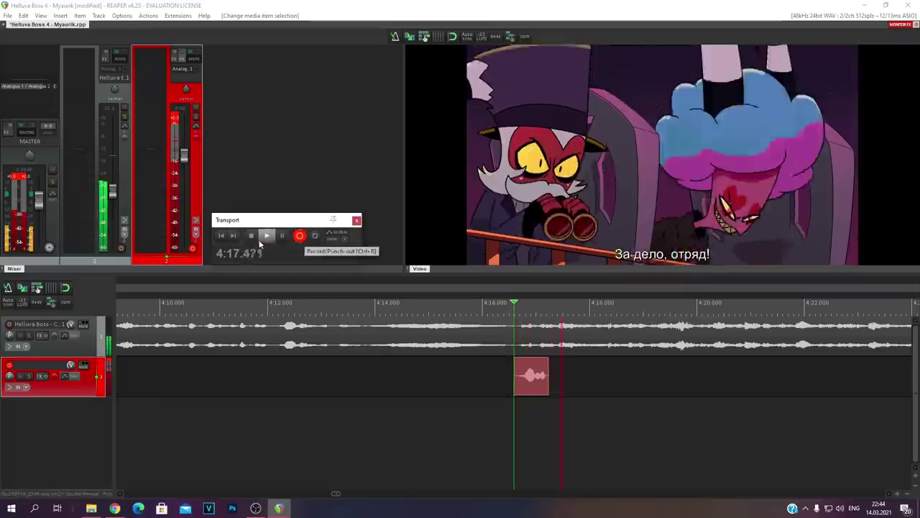
Step: Play back the first take of "За дело, отряд!" near 4:16 and undo it
{"action": "left_click", "coordinate": [265, 235]}
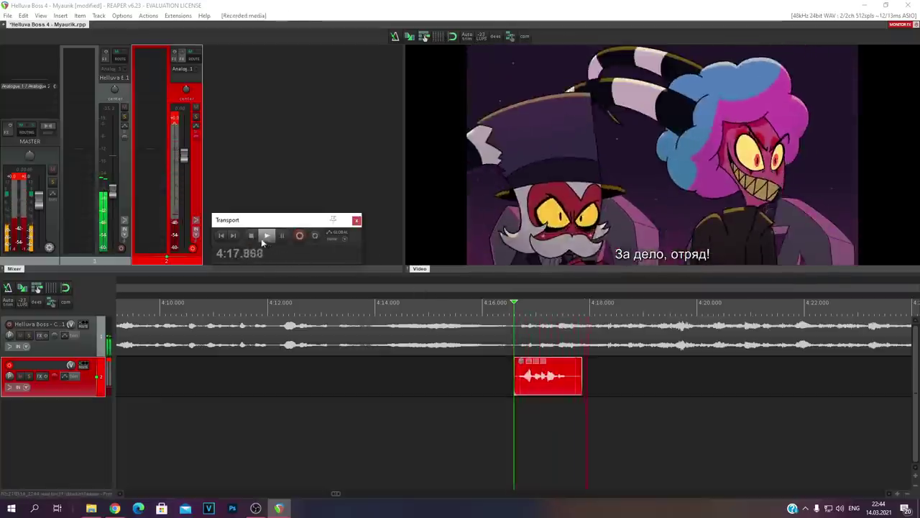
{"action": "left_click", "coordinate": [252, 236]}
{"action": "key", "text": "ctrl+z"}
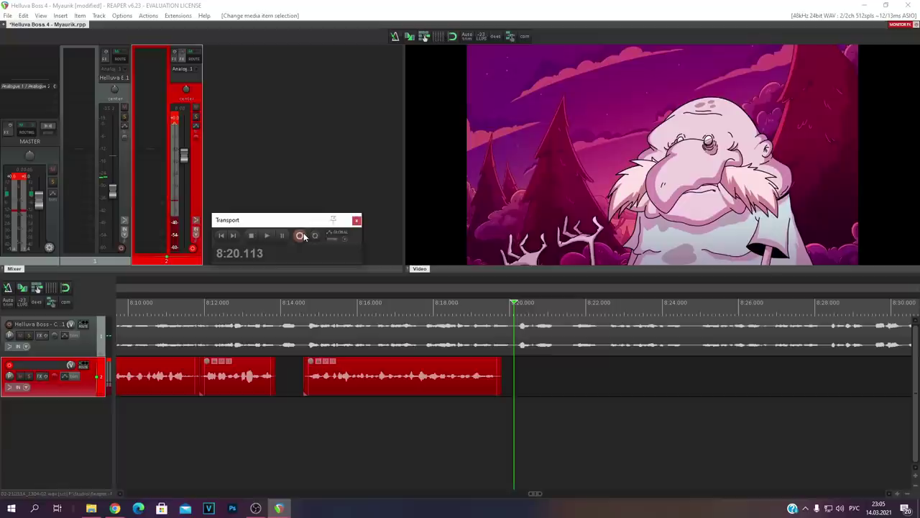
Step: Record repeated takes of the short line on track 2 from 8:20.113
{"action": "left_click", "coordinate": [299, 236]}
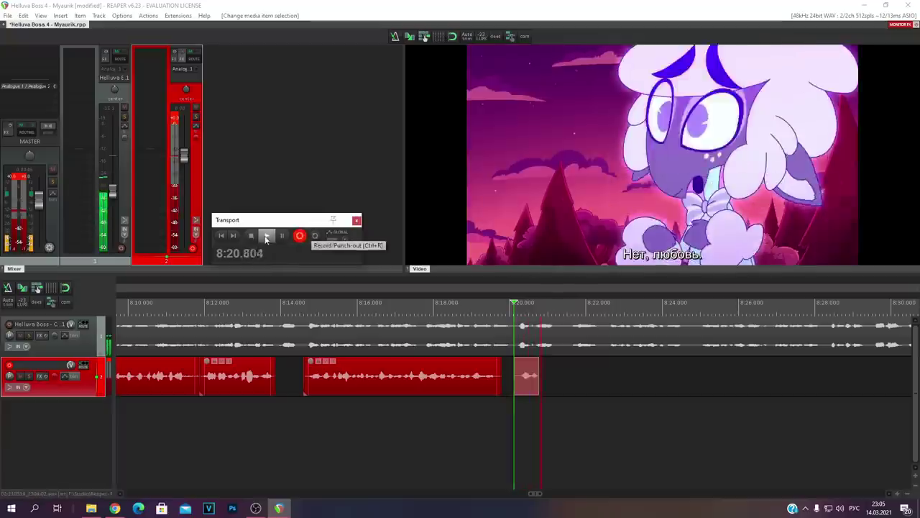
{"action": "left_click", "coordinate": [280, 238]}
{"action": "left_click", "coordinate": [299, 235]}
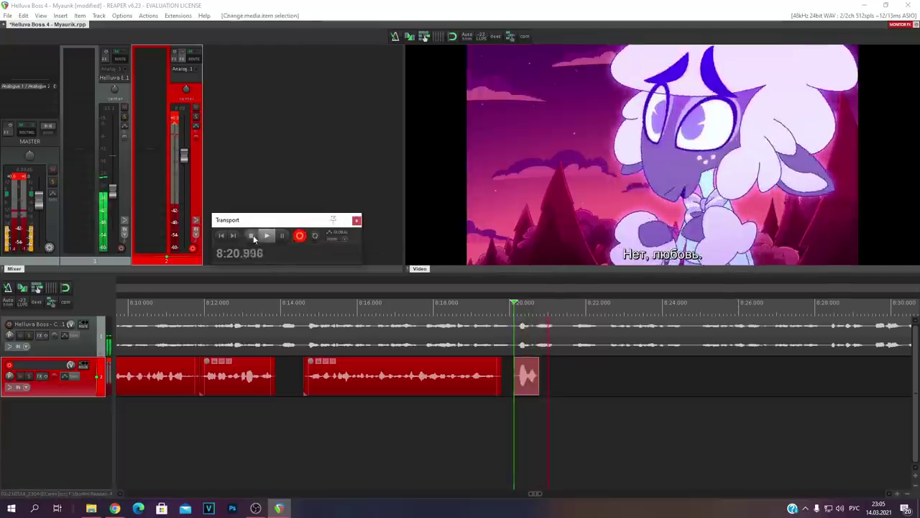
{"action": "left_click", "coordinate": [264, 236]}
{"action": "left_click", "coordinate": [251, 236]}
{"action": "left_click", "coordinate": [264, 235]}
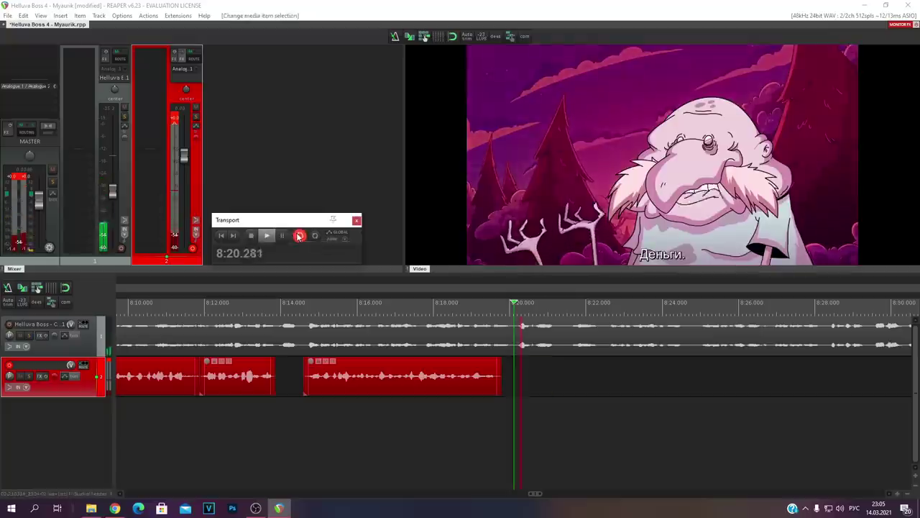
{"action": "left_click", "coordinate": [253, 236]}
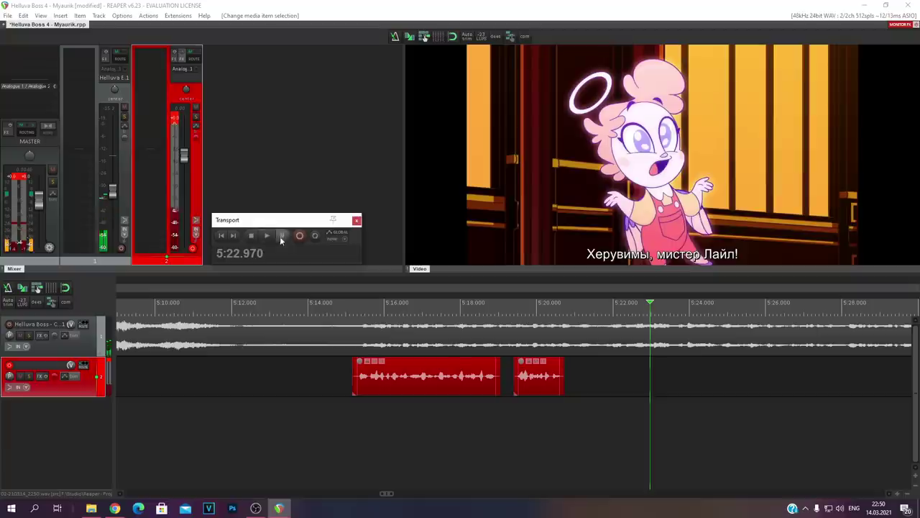
Step: Record the line "Херувимы, мистер Лайл!" on track 2 from 5:22.970 and play it back
{"action": "left_click", "coordinate": [299, 236]}
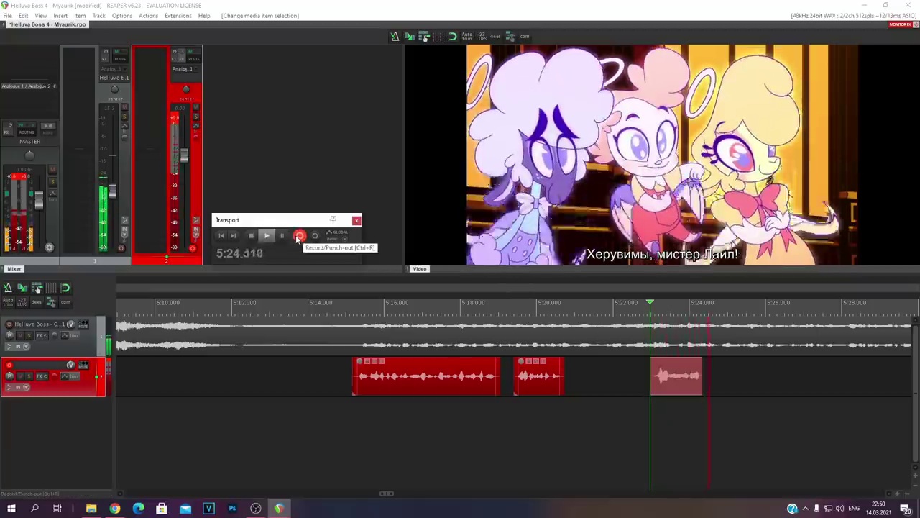
{"action": "left_click", "coordinate": [268, 236]}
{"action": "left_click", "coordinate": [269, 236]}
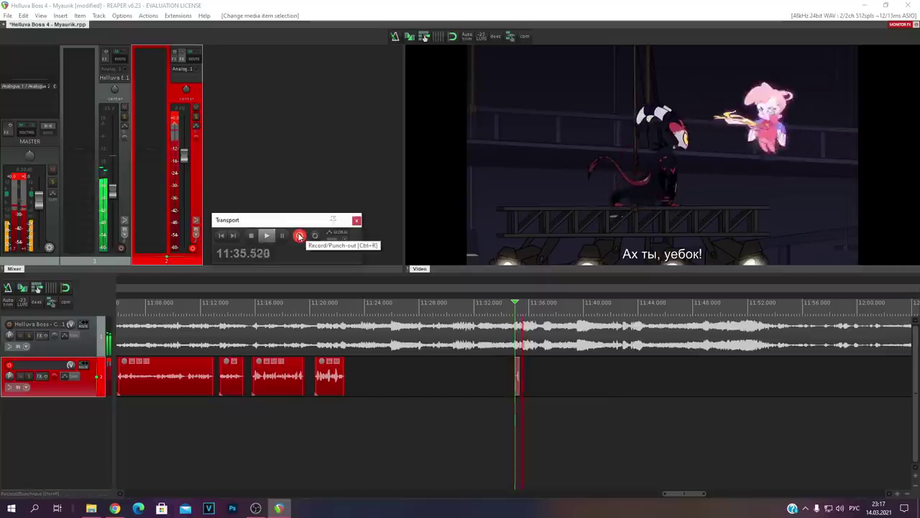
Step: Finish the voice take near 11:35, play it back and adjust the end of the clip
{"action": "left_click", "coordinate": [251, 235]}
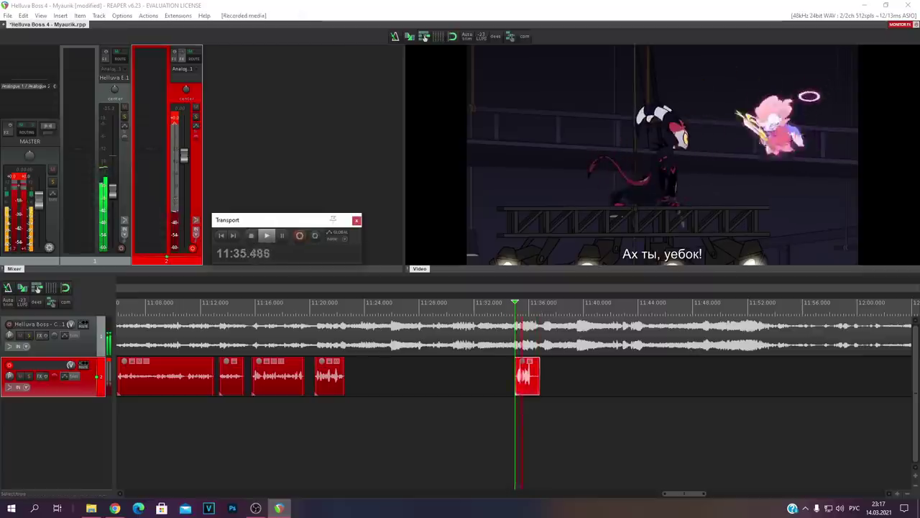
{"action": "left_click_drag", "start_coordinate": [539, 387], "coordinate": [564, 389]}
{"action": "scroll", "coordinate": [535, 387], "scroll_direction": "up", "scroll_amount": 4}
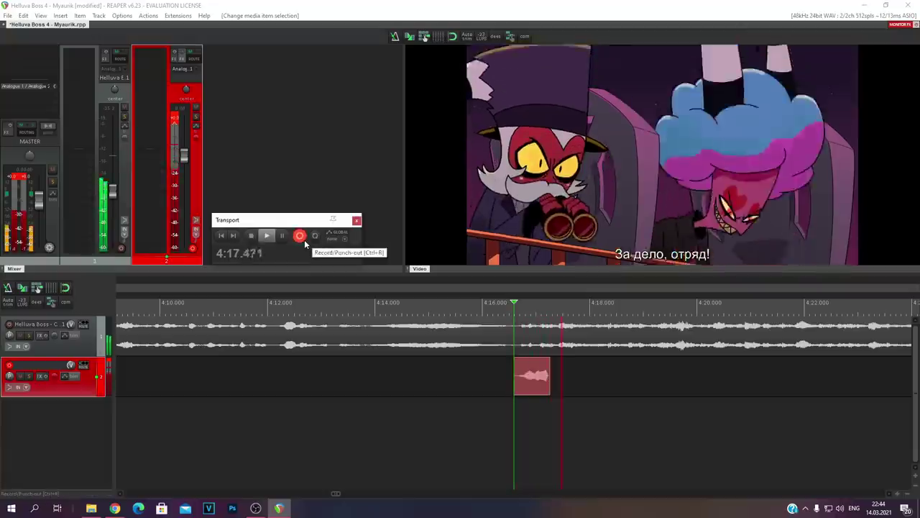
Step: Finish the take of "За дело, отряд!" near 4:16, play it back and trim the clip's end to about 4:17.7
{"action": "left_click", "coordinate": [251, 236]}
{"action": "key", "text": "ctrl+r"}
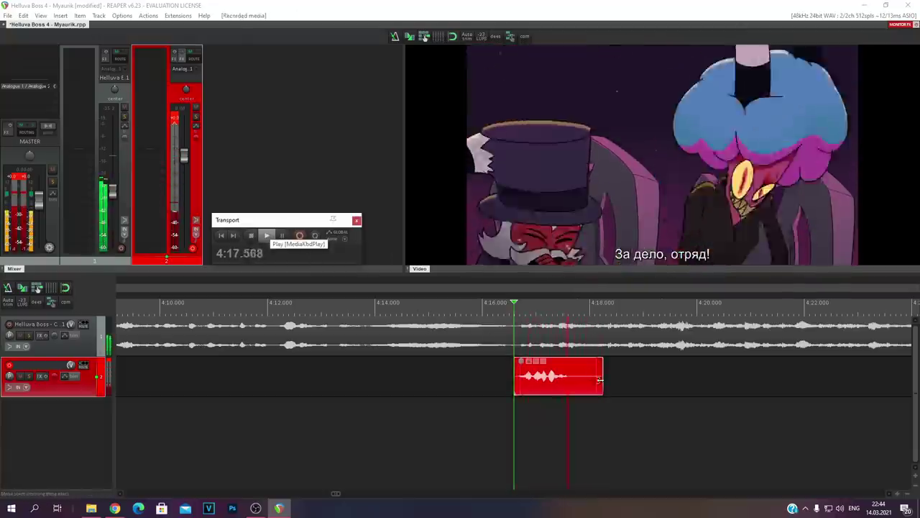
{"action": "left_click_drag", "start_coordinate": [600, 378], "coordinate": [575, 379]}
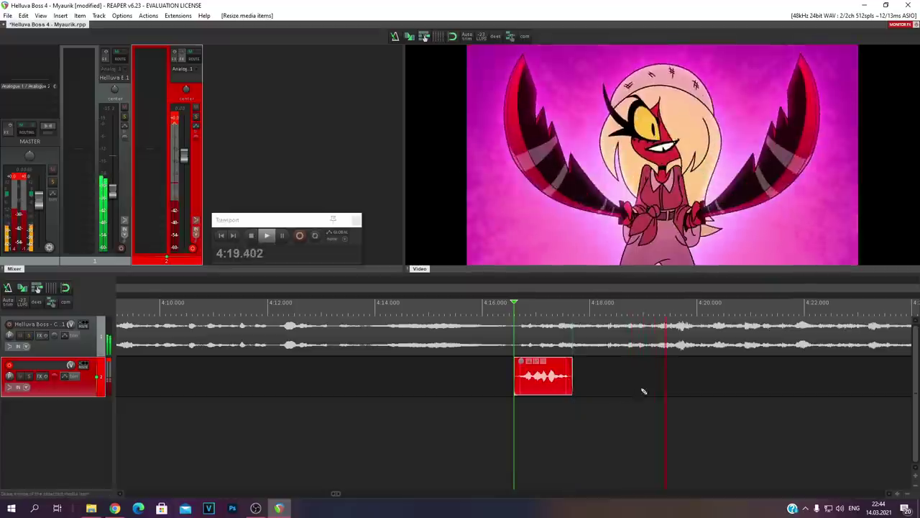
Step: Play the episode from about 4:38 and place the edit cursor at about 4:41 for the next line
{"action": "scroll", "coordinate": [642, 390], "scroll_direction": "down", "scroll_amount": 5}
{"action": "scroll", "coordinate": [514, 388], "scroll_direction": "down", "scroll_amount": 3}
{"action": "left_click_drag", "start_coordinate": [345, 495], "coordinate": [364, 495]}
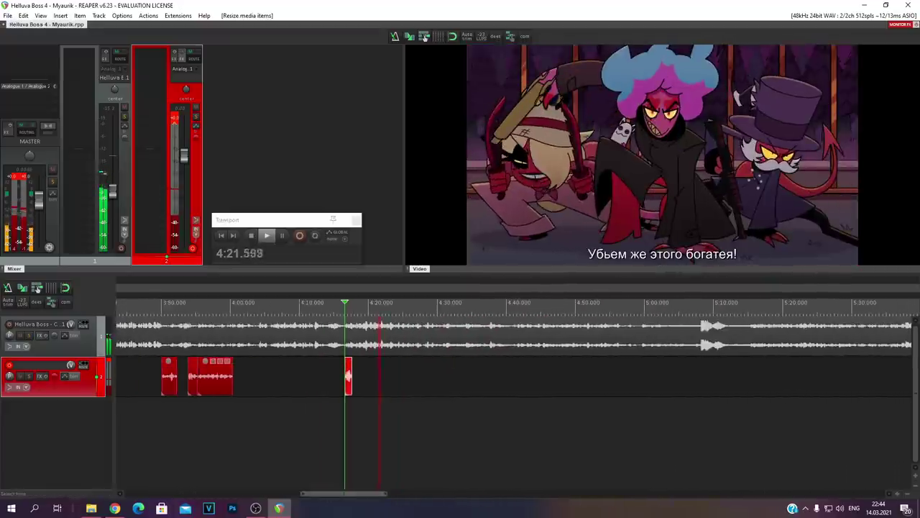
{"action": "left_click", "coordinate": [502, 367]}
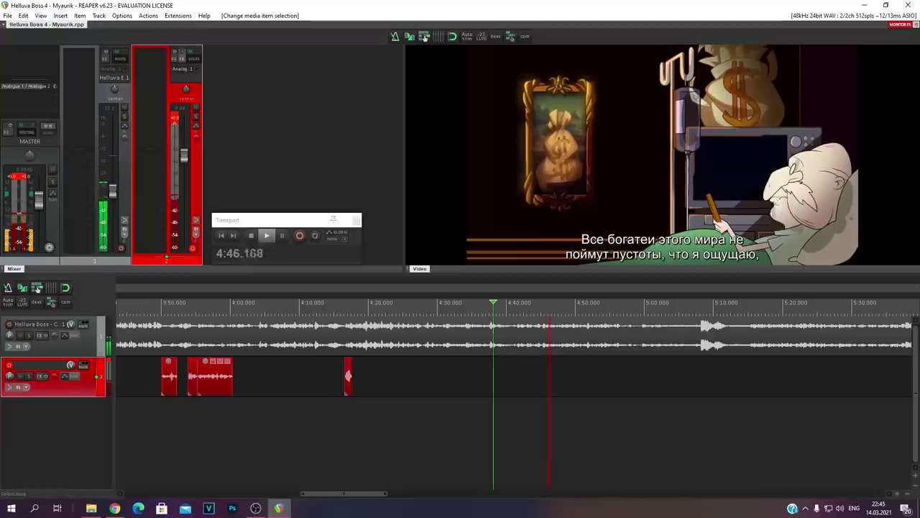
{"action": "left_click_drag", "start_coordinate": [556, 302], "coordinate": [514, 302]}
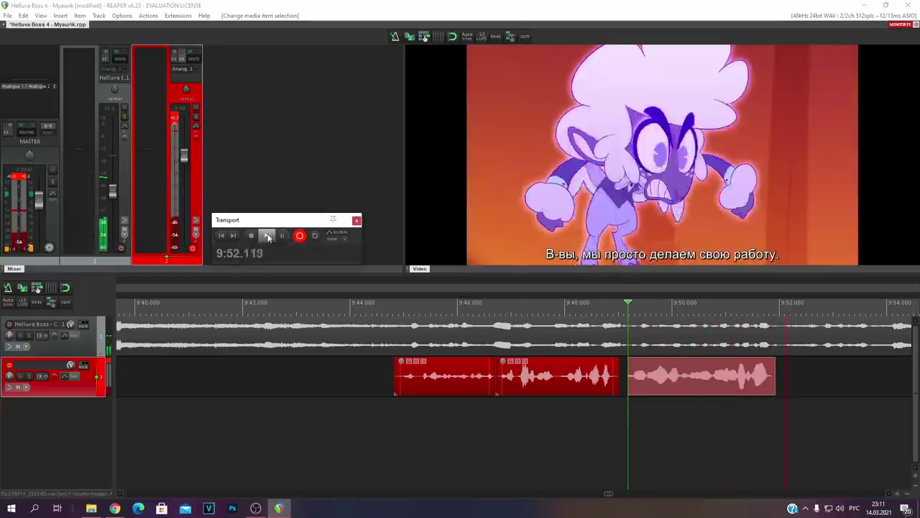
Step: Finish the take near 9:49 and record the line "Узрите чудо искусства и музыки!" on track 2 from 9:02.952
{"action": "left_click", "coordinate": [299, 237]}
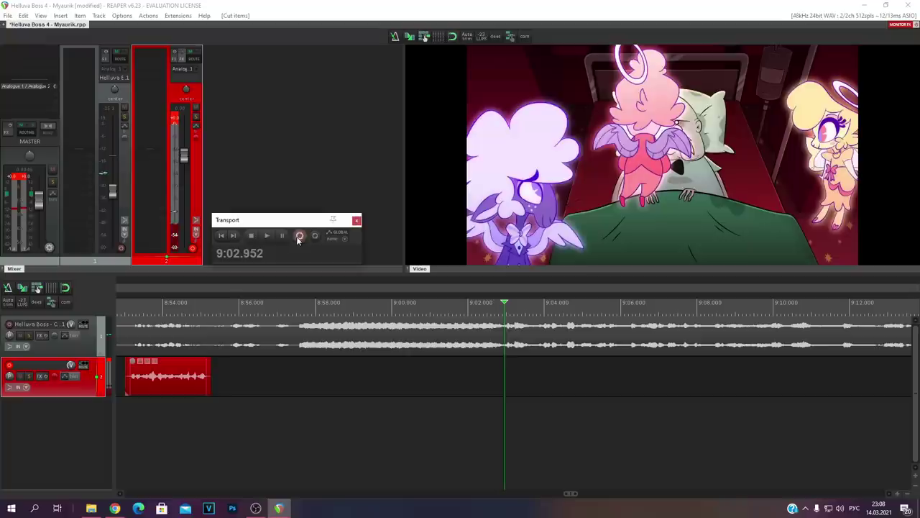
{"action": "left_click", "coordinate": [299, 236]}
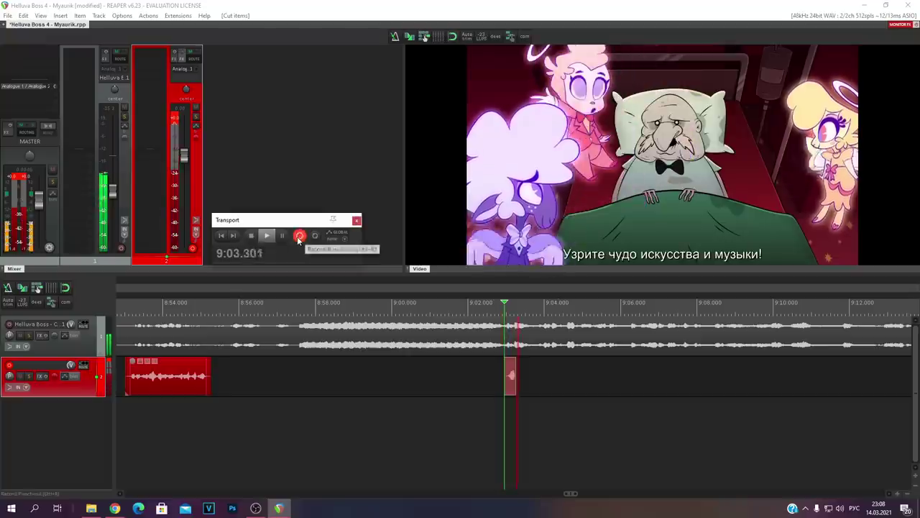
{"action": "left_click", "coordinate": [251, 235]}
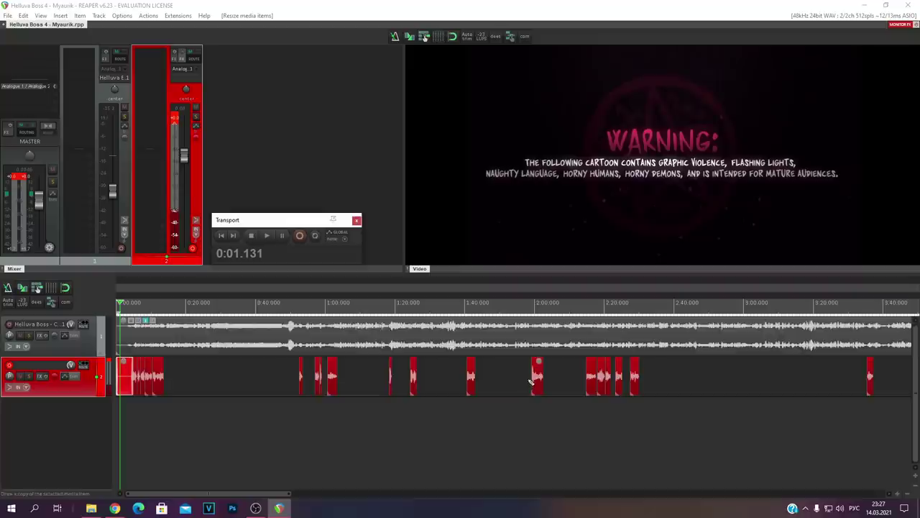
Step: Solo the recorded voice track and open the settings for rendering it to a file
{"action": "left_click", "coordinate": [29, 376]}
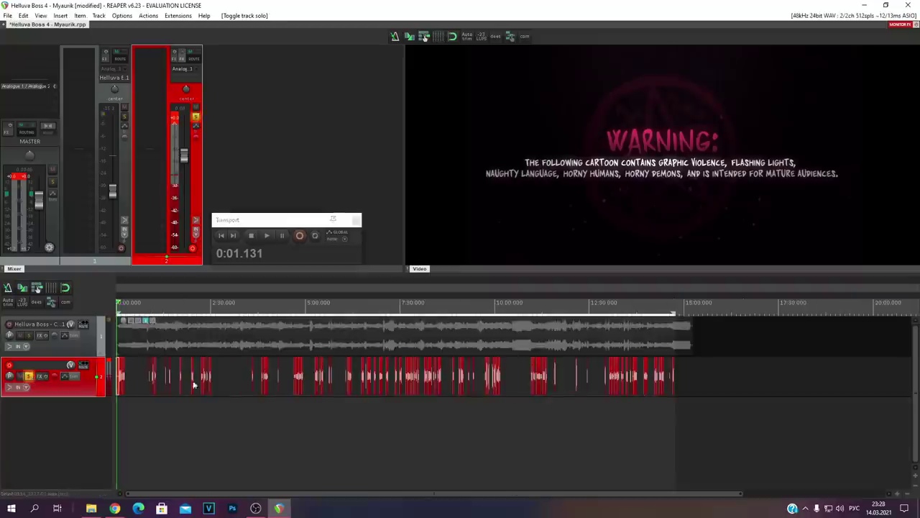
{"action": "left_click", "coordinate": [8, 15]}
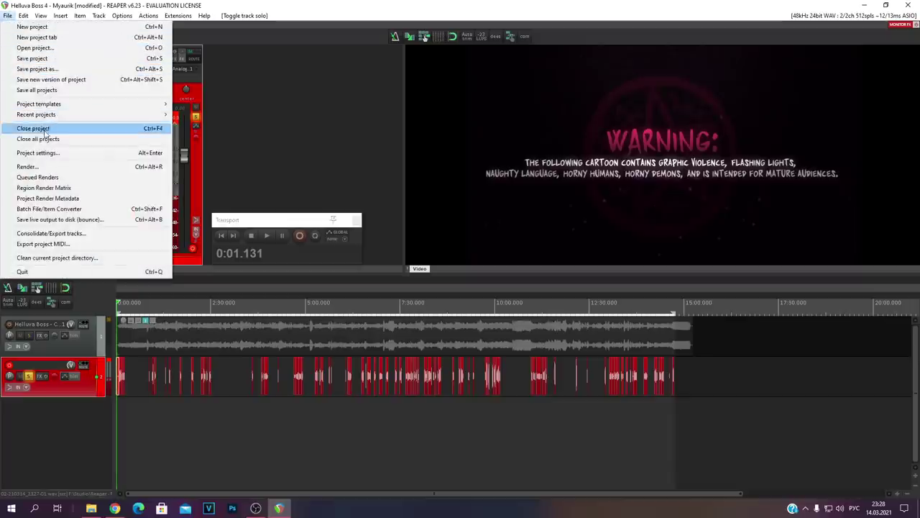
{"action": "left_click", "coordinate": [34, 167]}
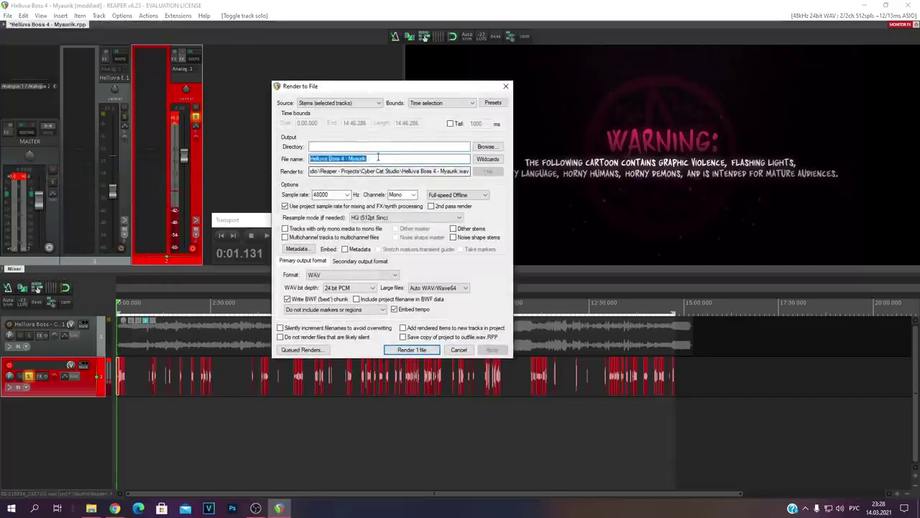
Step: Browse for the render output directory and select the Elements (K:) drive
{"action": "left_click", "coordinate": [479, 147]}
{"action": "left_click", "coordinate": [490, 156]}
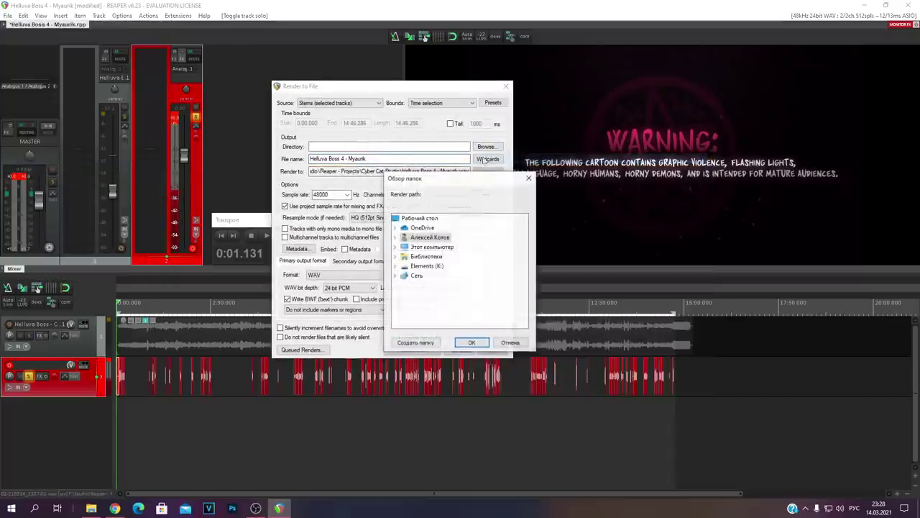
{"action": "left_click", "coordinate": [431, 266]}
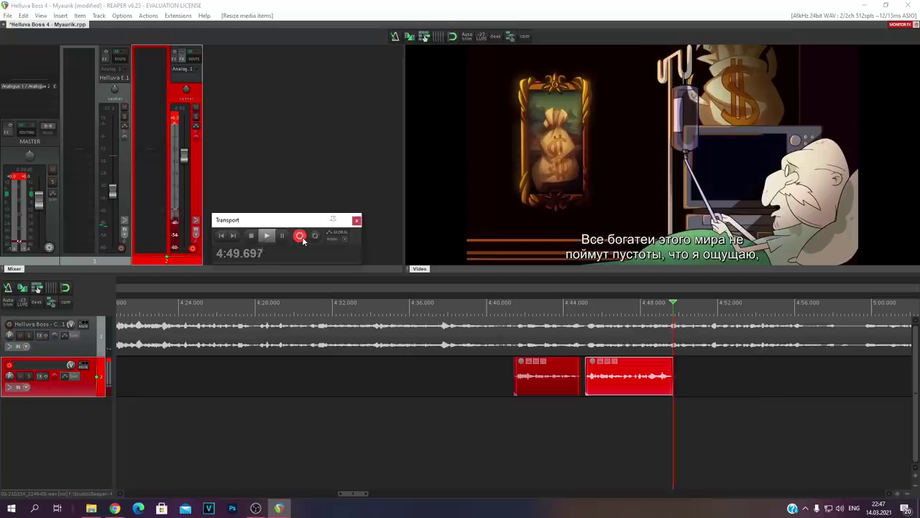
Step: Try repeatedly to record the line "что мой сраный друг-старикан не может сделать ничего стоящего." on track 2 from about 4:49.69
{"action": "left_click", "coordinate": [300, 236]}
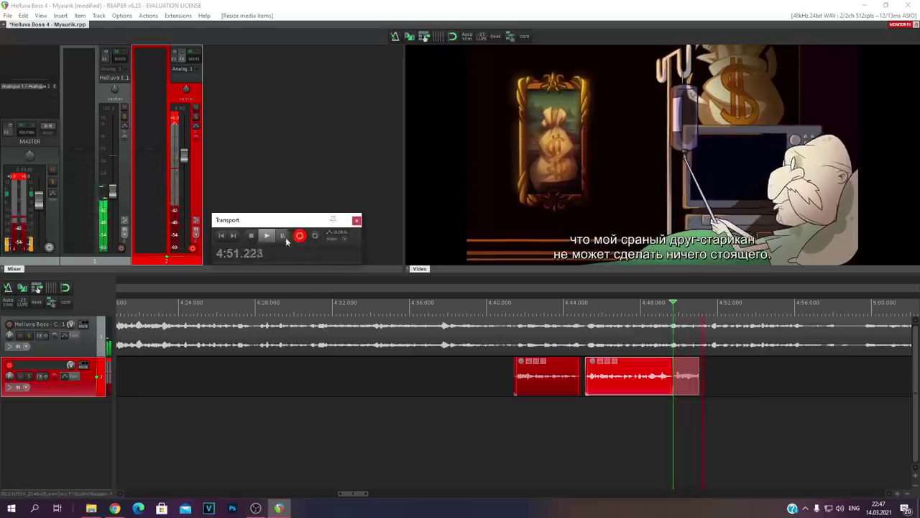
{"action": "left_click", "coordinate": [252, 236]}
{"action": "left_click", "coordinate": [300, 235]}
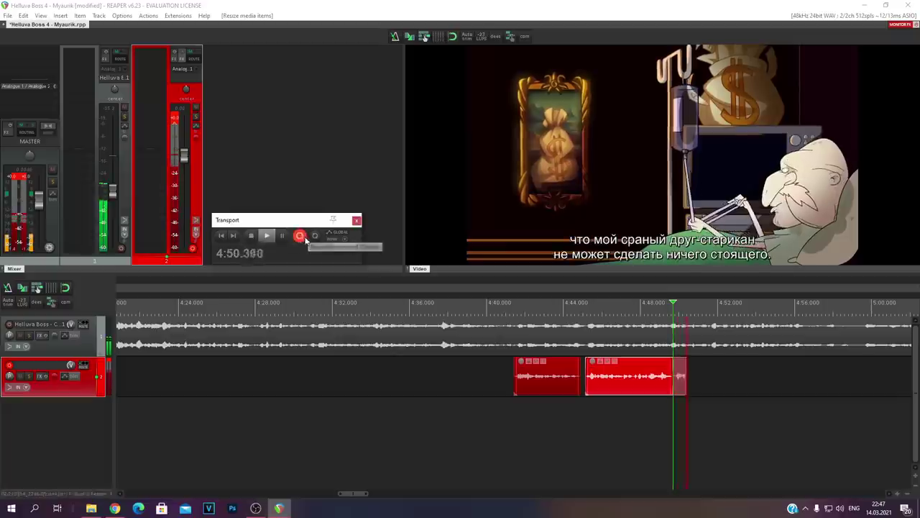
{"action": "left_click", "coordinate": [251, 236]}
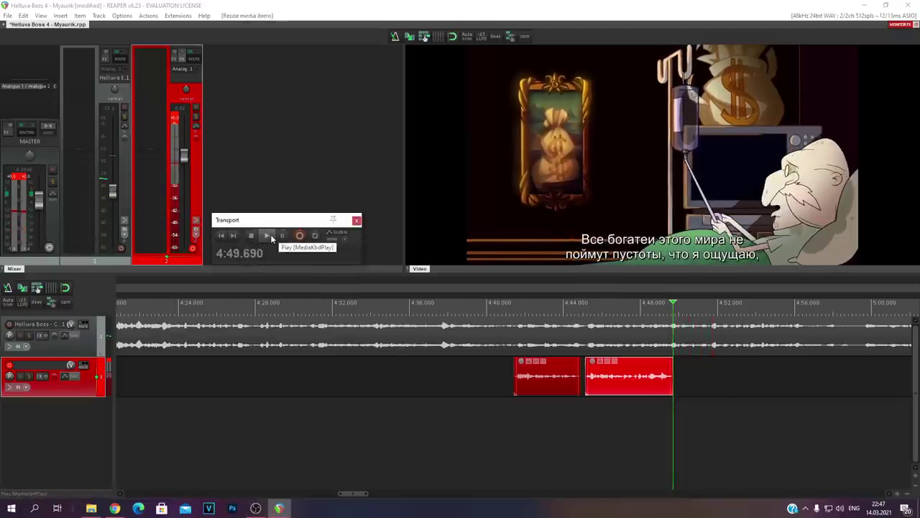
{"action": "left_click", "coordinate": [271, 237]}
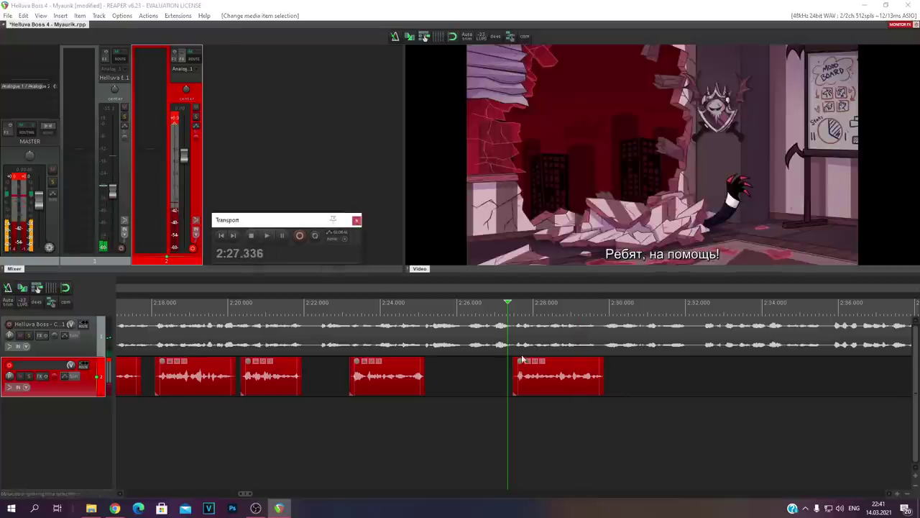
Step: Cut the recorded take that starts just after 2:27.336 on track 2 and play the episode from there
{"action": "right_click", "coordinate": [522, 358]}
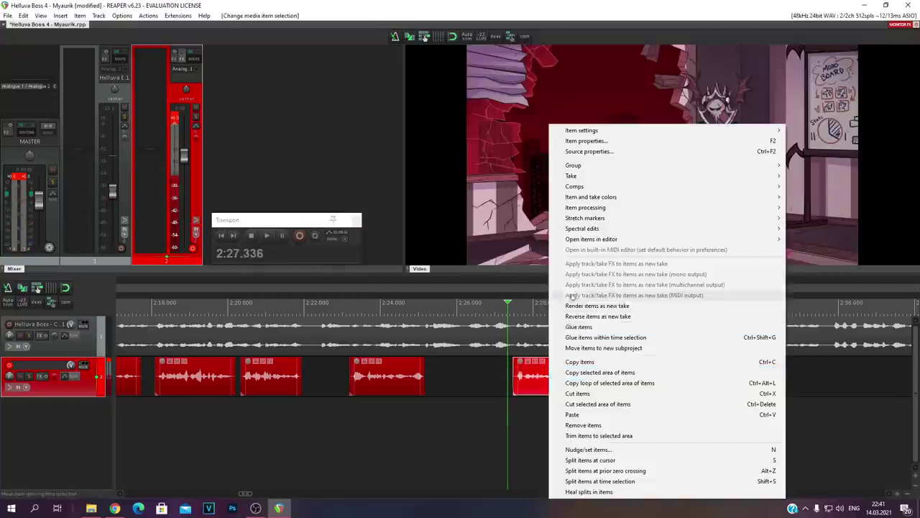
{"action": "left_click", "coordinate": [590, 392]}
{"action": "left_click", "coordinate": [266, 236]}
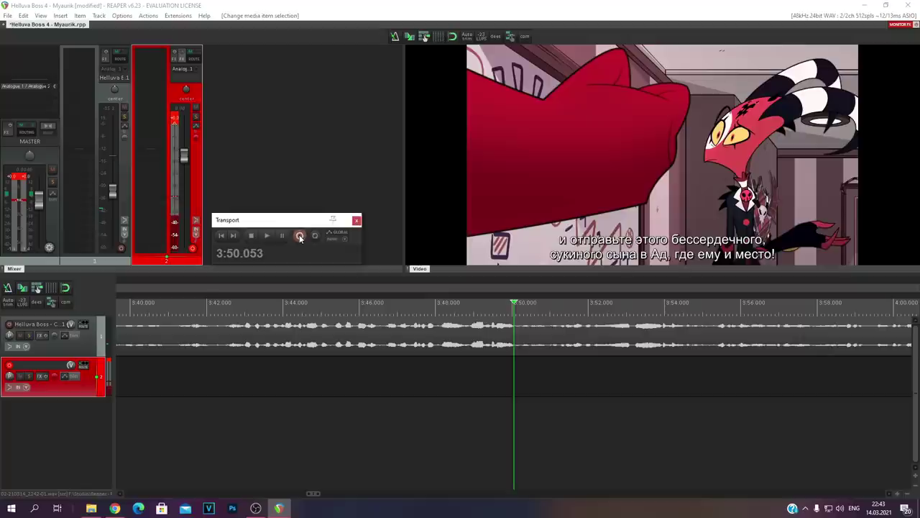
Step: Record the line "Н-н-ну понимаешь, Пупти." on track 2 from 3:50.053, play the take back and trim its end
{"action": "left_click", "coordinate": [300, 237]}
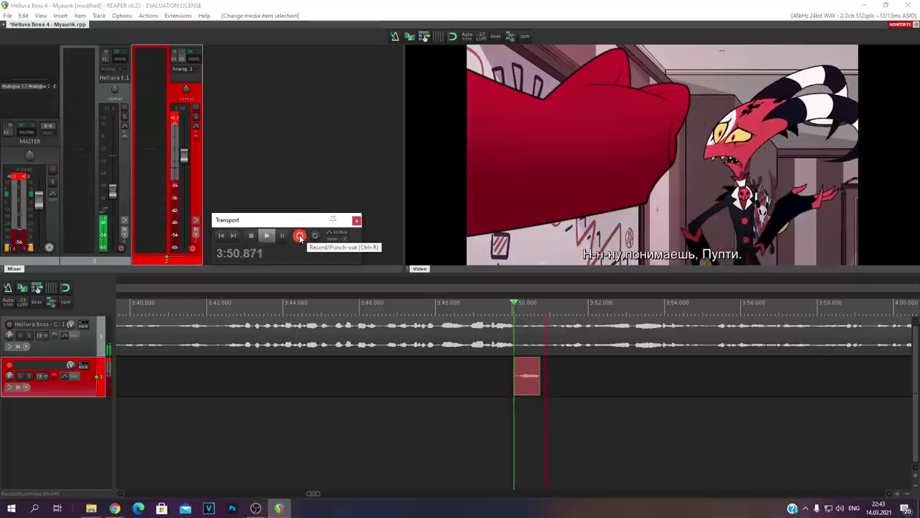
{"action": "left_click", "coordinate": [300, 237]}
{"action": "left_click", "coordinate": [266, 235]}
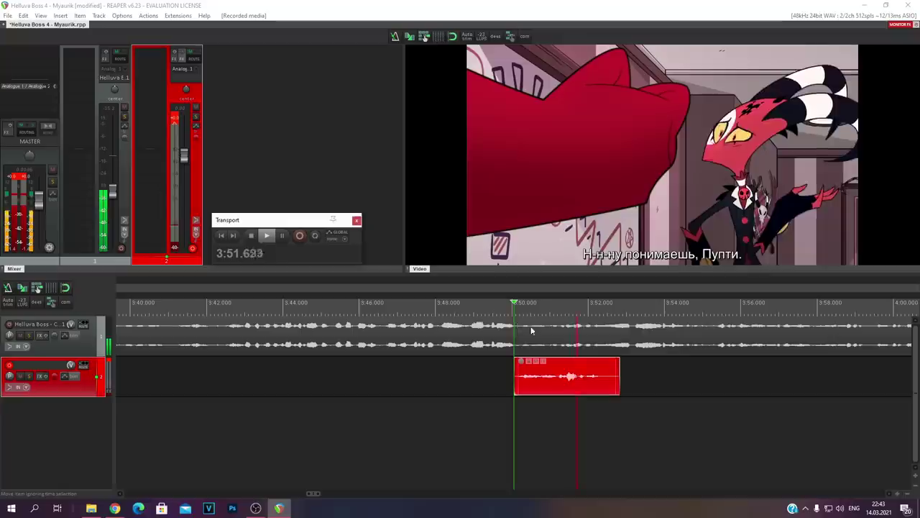
{"action": "left_click_drag", "start_coordinate": [612, 369], "coordinate": [602, 368]}
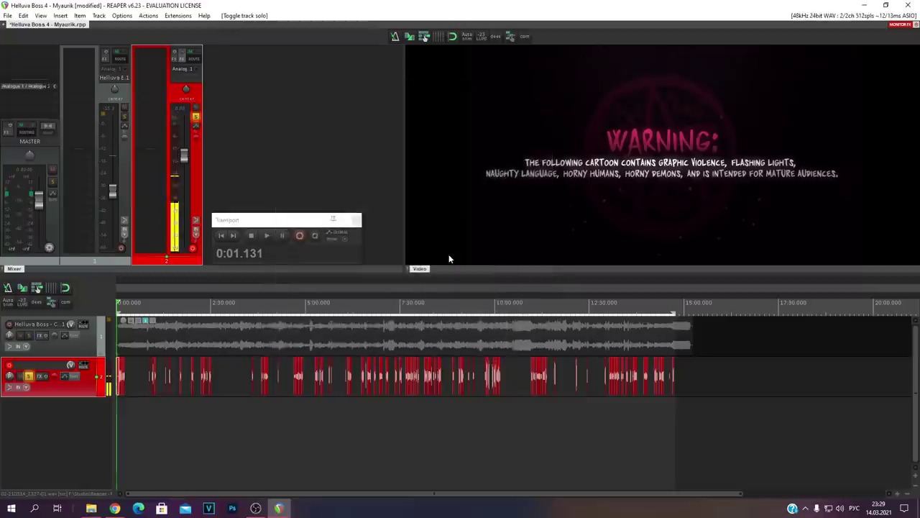
{"action": "left_click", "coordinate": [806, 508]}
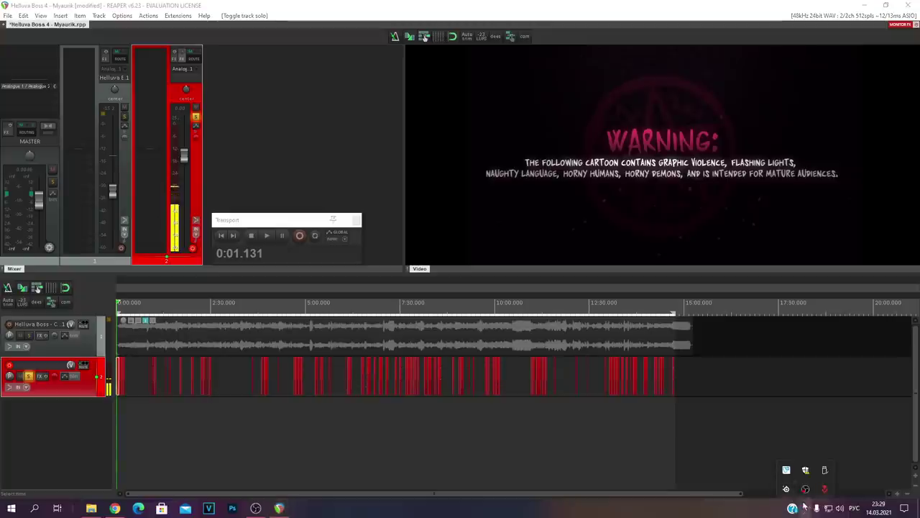